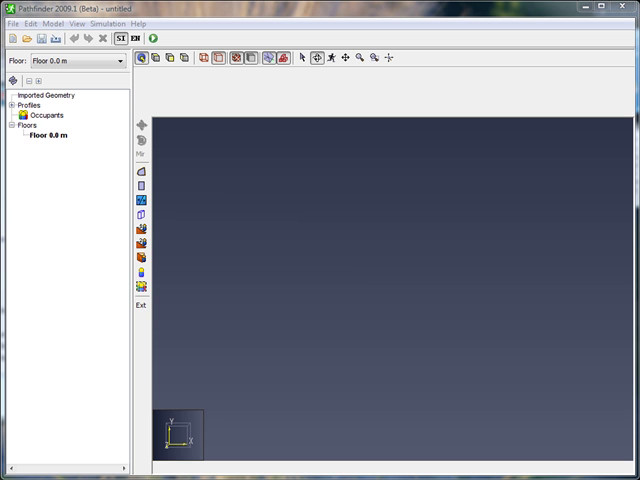
Switch to English units and confirm a 10.0 ft snap grid spacing
left_click(136, 39)
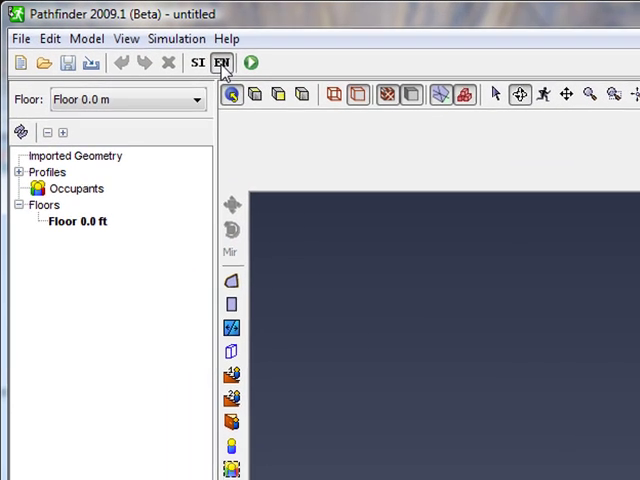
left_click(125, 40)
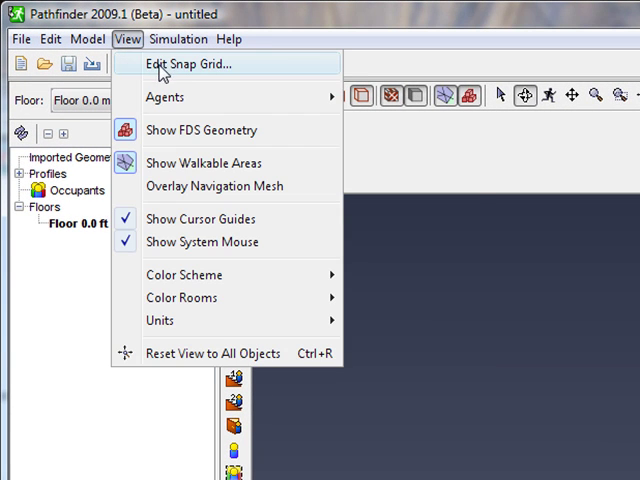
left_click(165, 70)
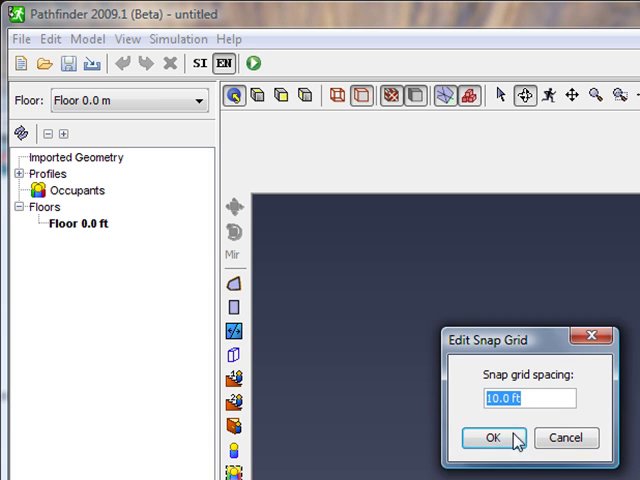
left_click(505, 442)
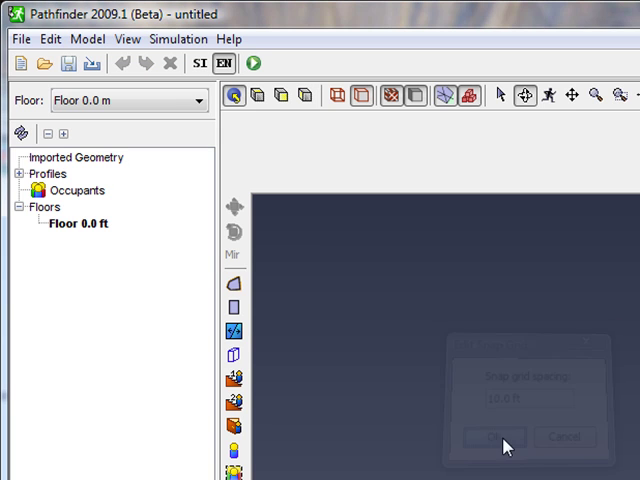
Draw a 200 by 30 ft rectangular room at Z plane 26.843 ft from corners 0,0 and 200,30
left_click(258, 95)
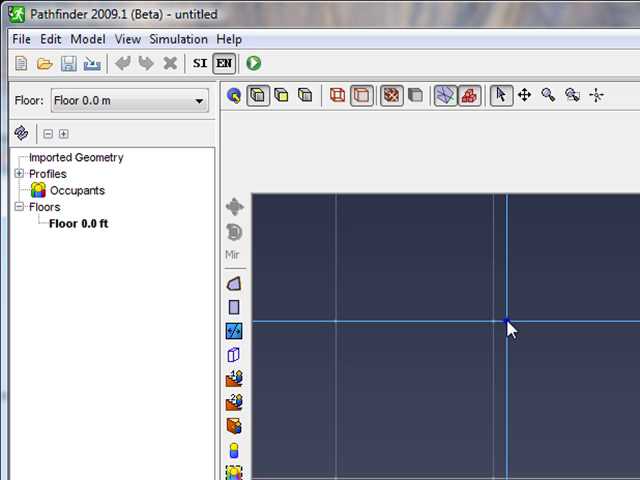
left_click(235, 309)
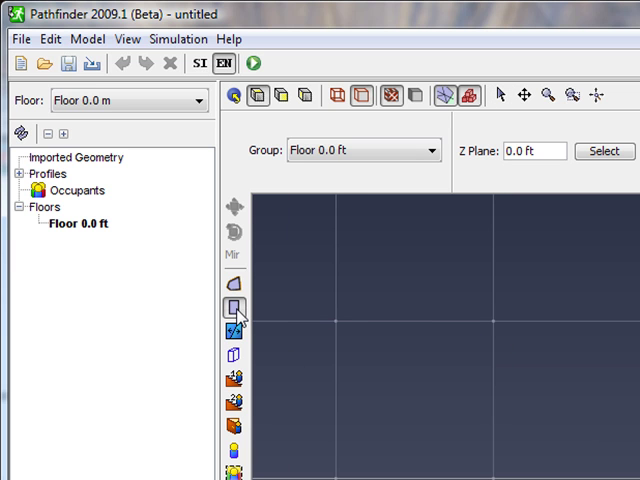
left_click_drag(554, 153, 446, 152)
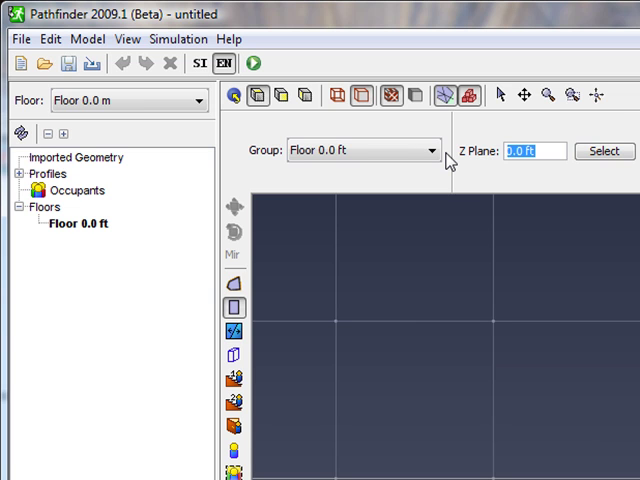
type("26.")
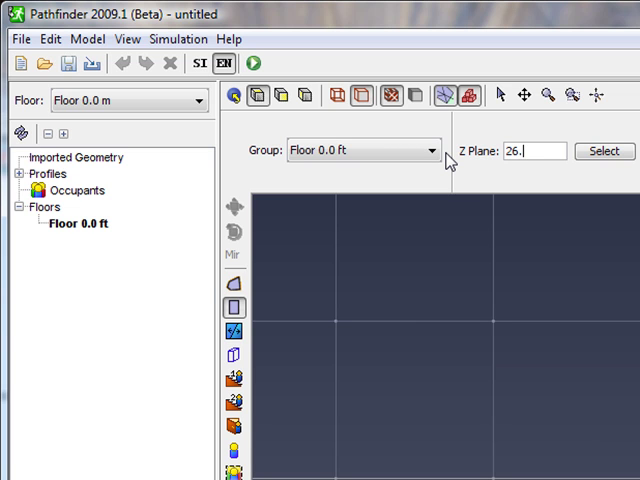
type("8")
type("43")
key("Return")
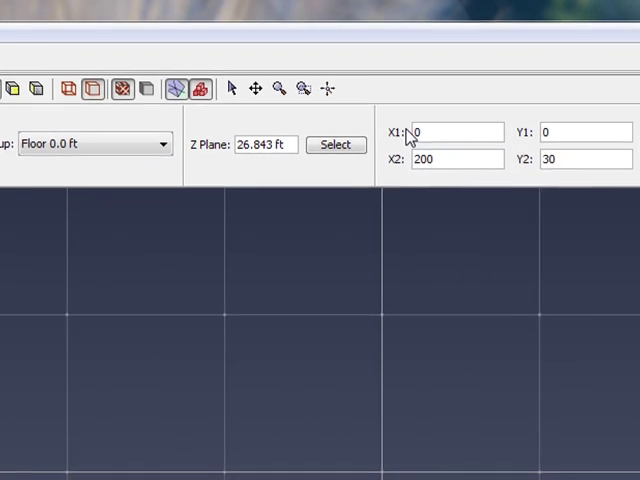
key("Return")
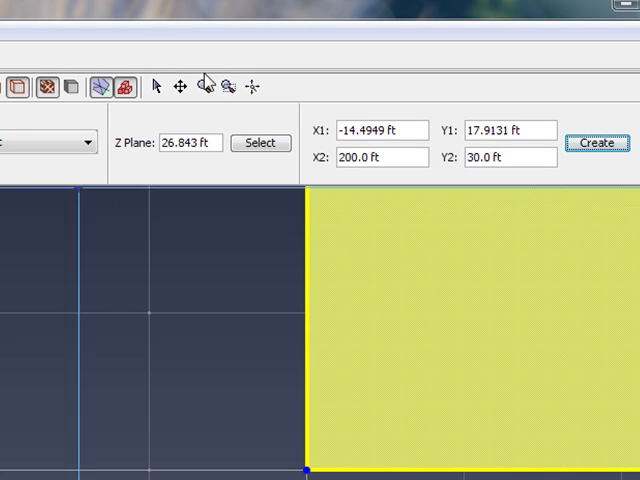
left_click(158, 87)
left_click(251, 88)
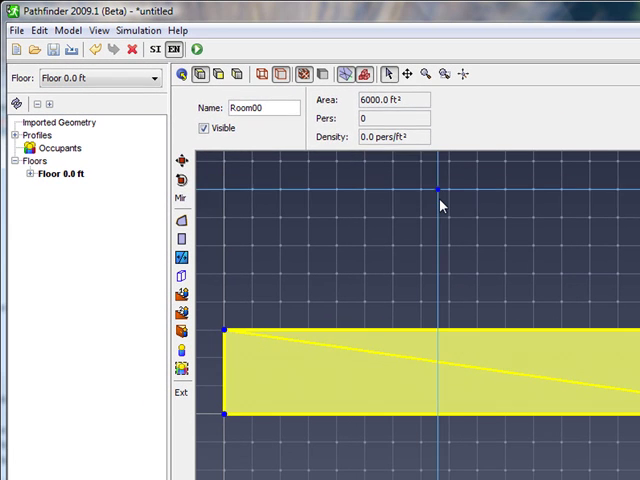
Create a ground-level room at Z 0 with corners 240,0 and 250,30
left_click(441, 205)
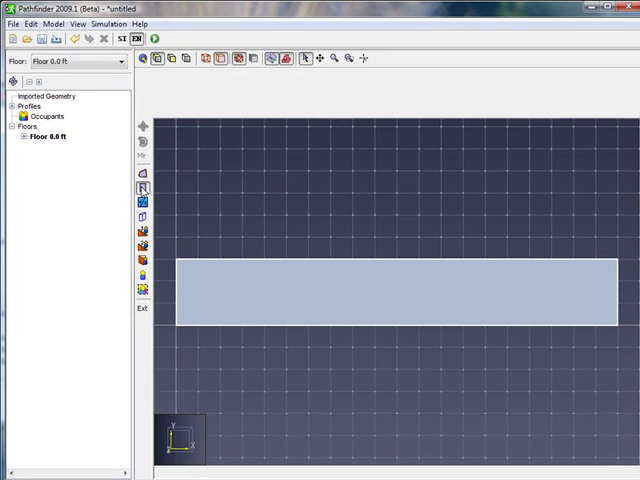
left_click(143, 189)
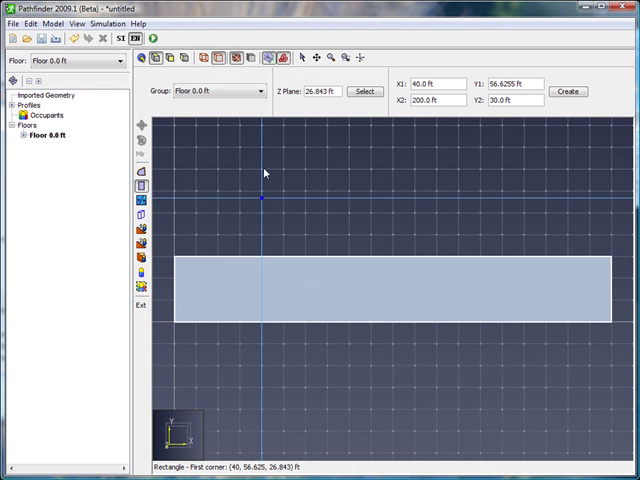
left_click_drag(333, 91, 288, 91)
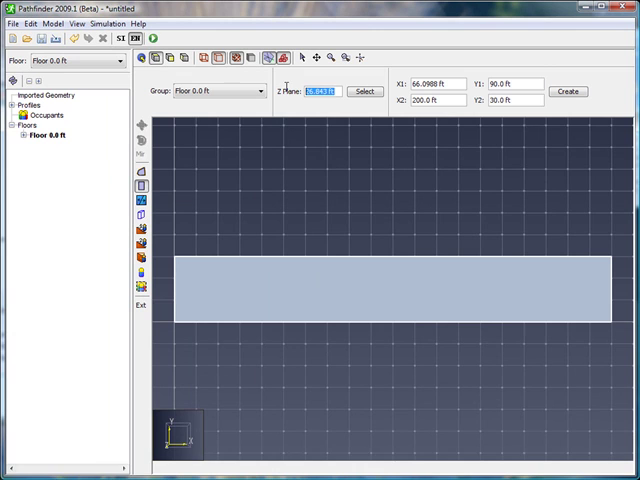
type("0")
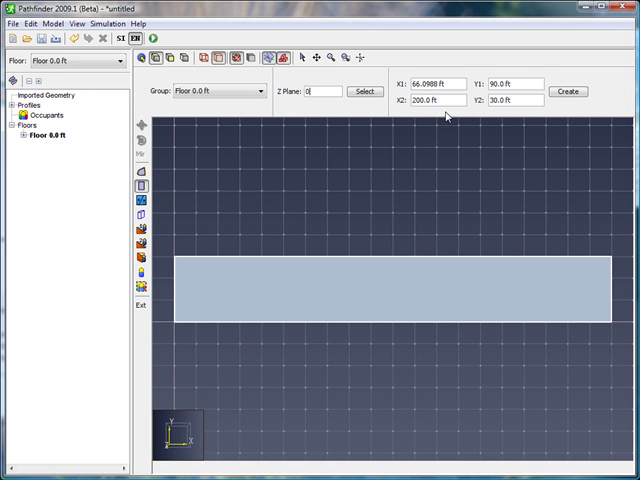
left_click_drag(453, 84, 406, 85)
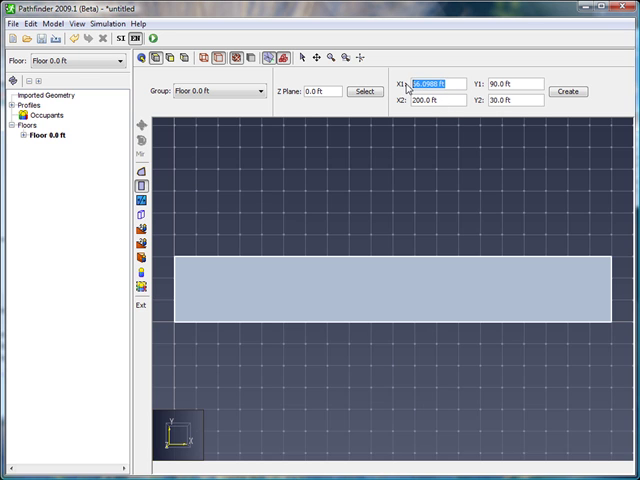
type("240")
key("Tab")
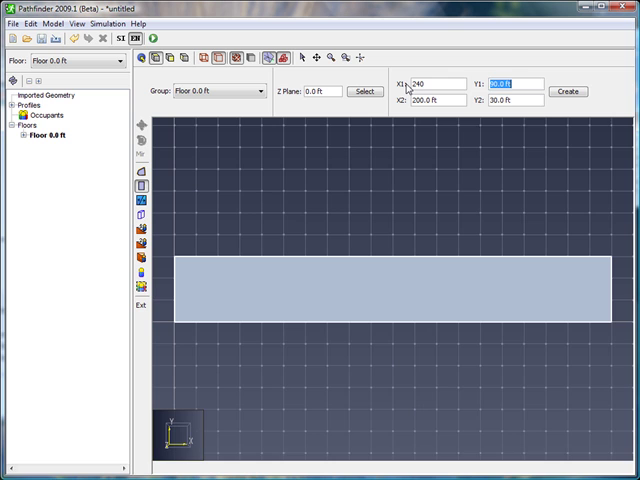
type("0")
key("Tab")
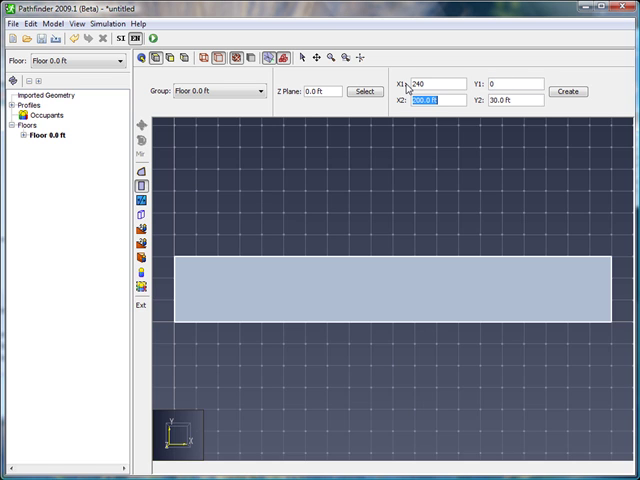
type("25")
type("0")
key("Tab")
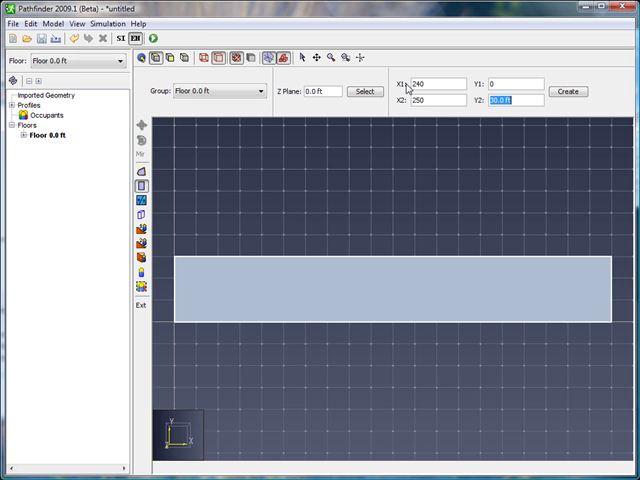
type("30")
key("Return")
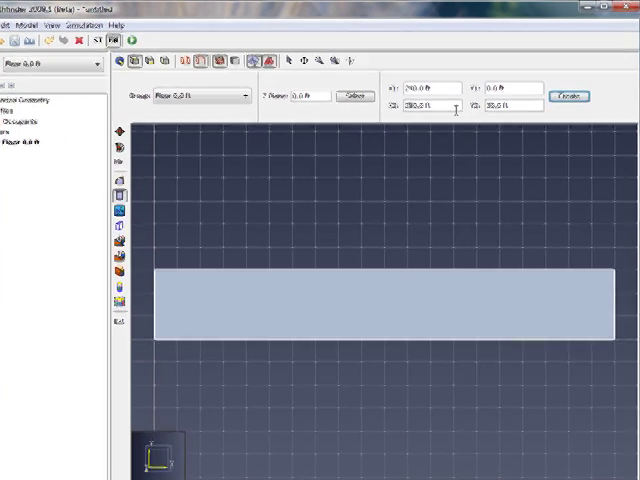
left_click(340, 65)
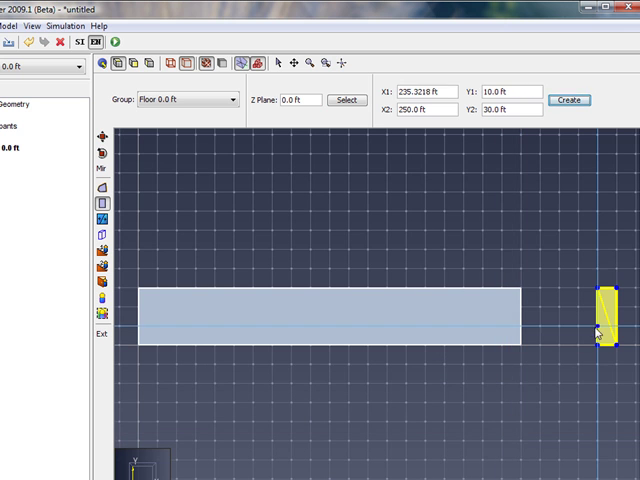
Select the small room and rename it Landing
left_click(279, 62)
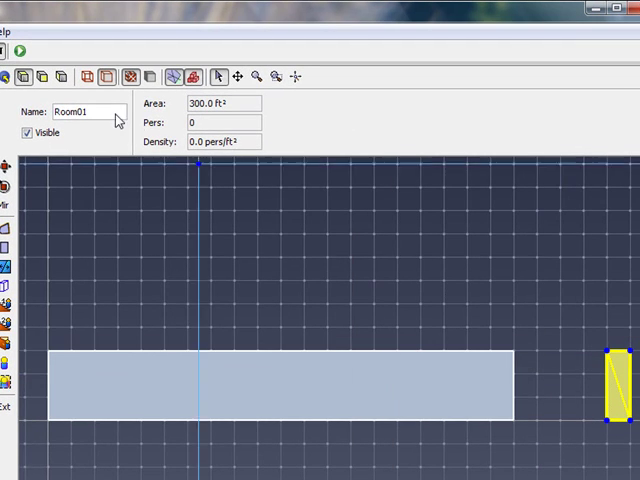
left_click_drag(117, 118, 30, 106)
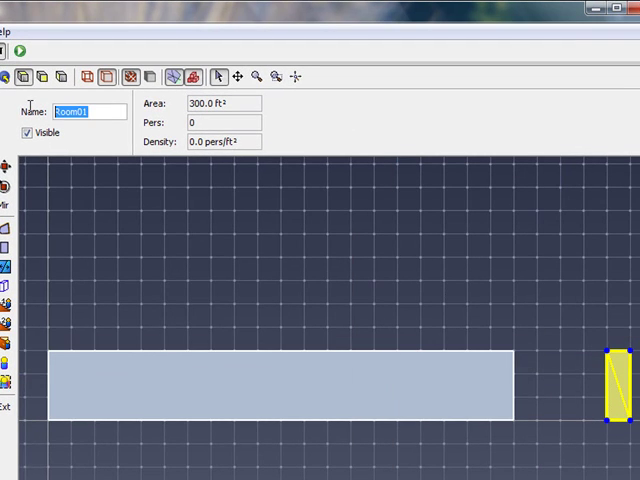
type("Lan")
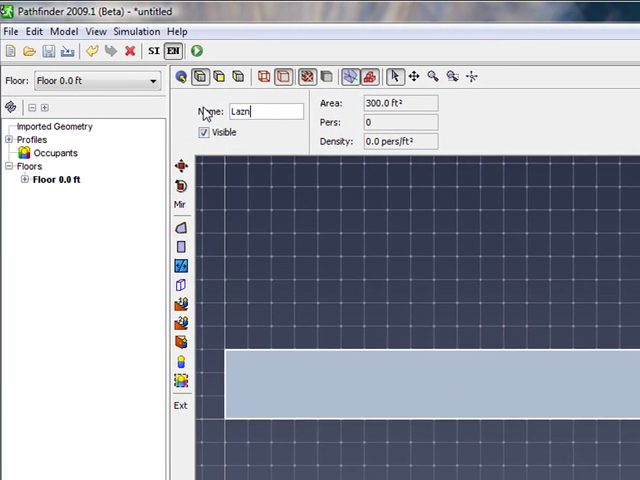
type("ding")
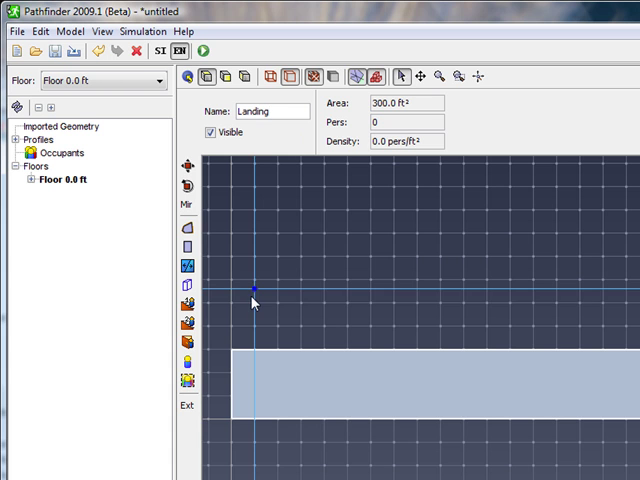
Set the two-edge stair tool to 44 in width with 32 in doors at both ends
left_click(188, 325)
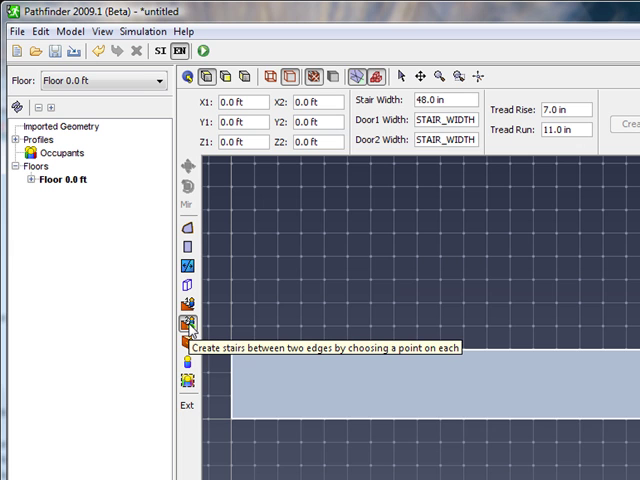
left_click_drag(477, 102, 389, 107)
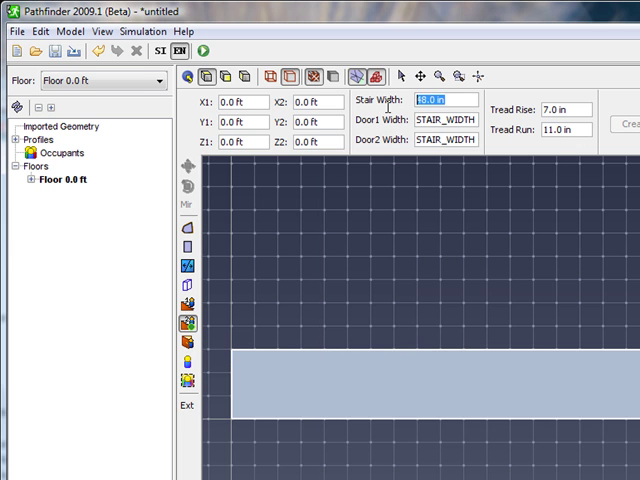
left_click(389, 107)
left_click_drag(450, 101, 412, 104)
type("44")
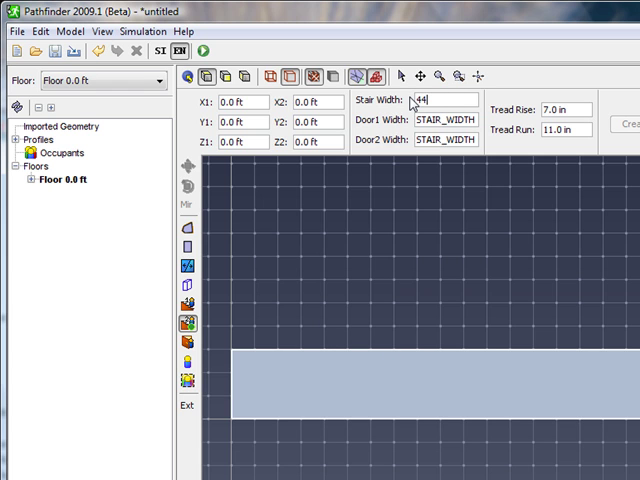
key("Tab")
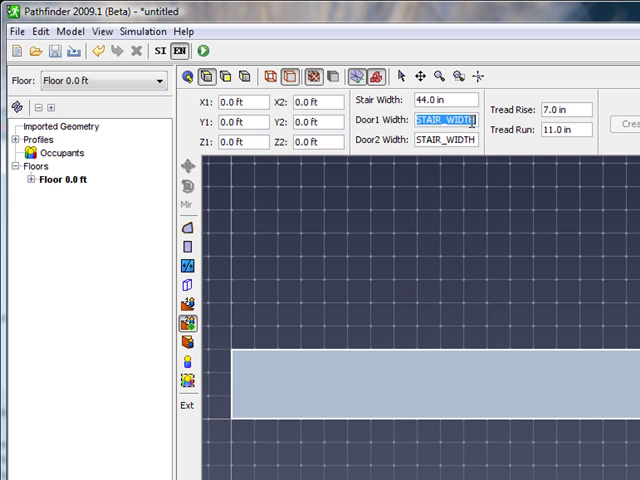
type("32")
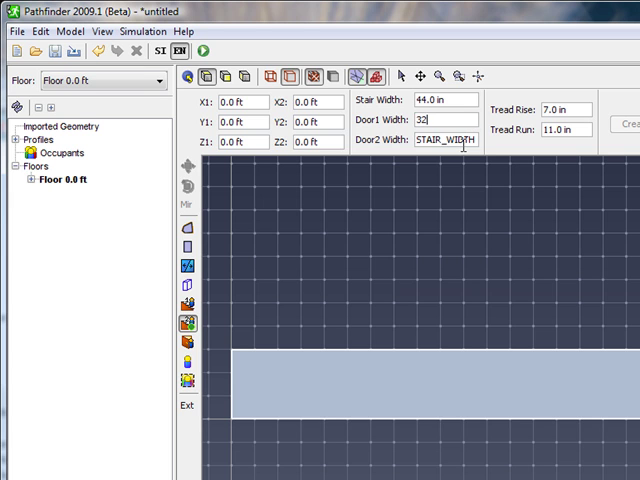
left_click(463, 140)
left_click_drag(476, 139, 414, 140)
type("3")
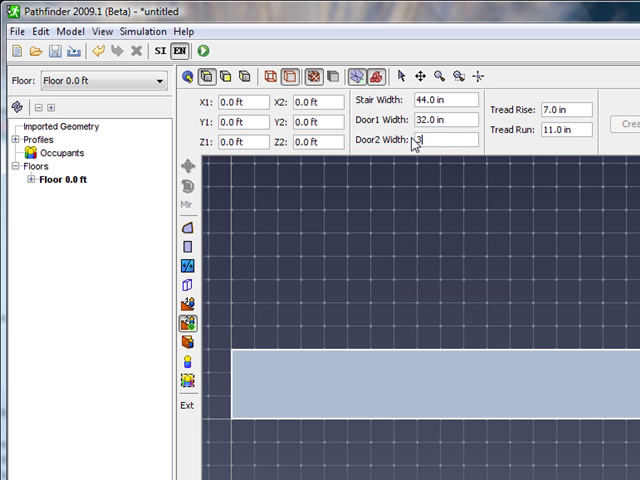
type("2")
left_click(579, 133)
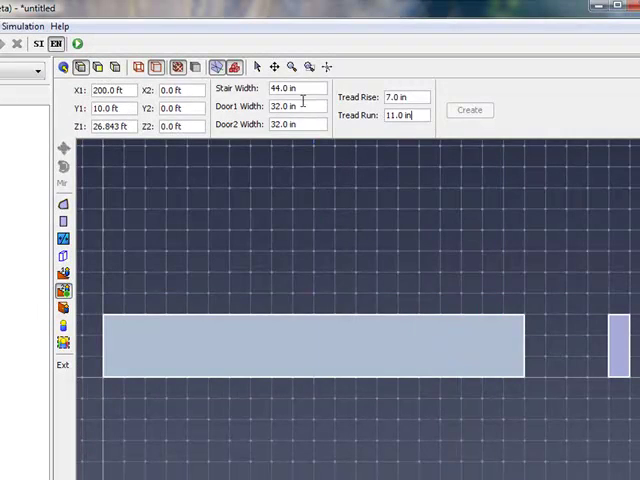
Draw a stair from the large room's right edge at x 200 ft to the Landing at 240 ft
left_click(309, 66)
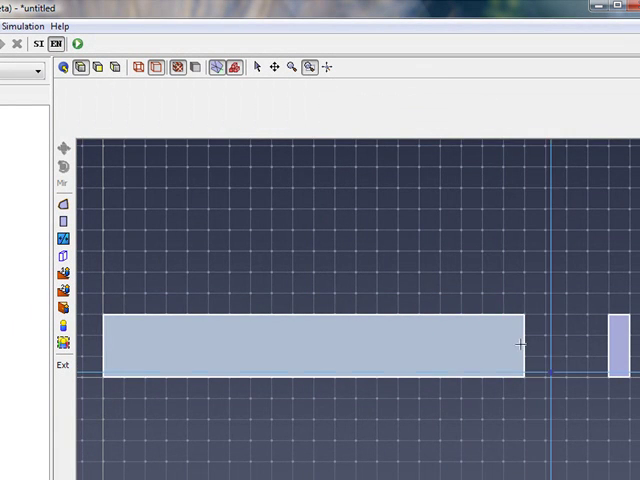
left_click_drag(496, 304, 600, 404)
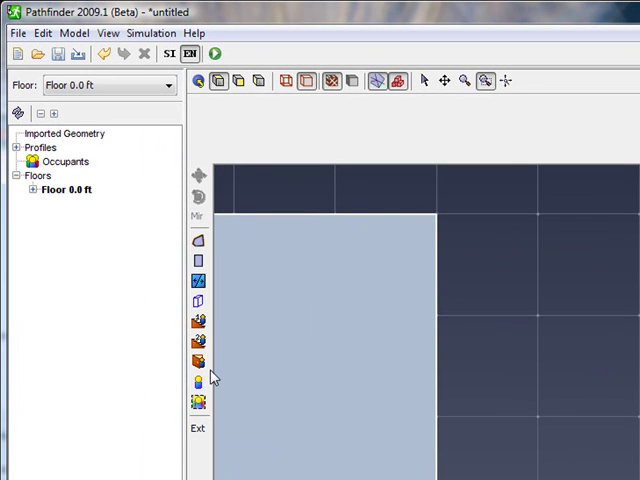
left_click(198, 341)
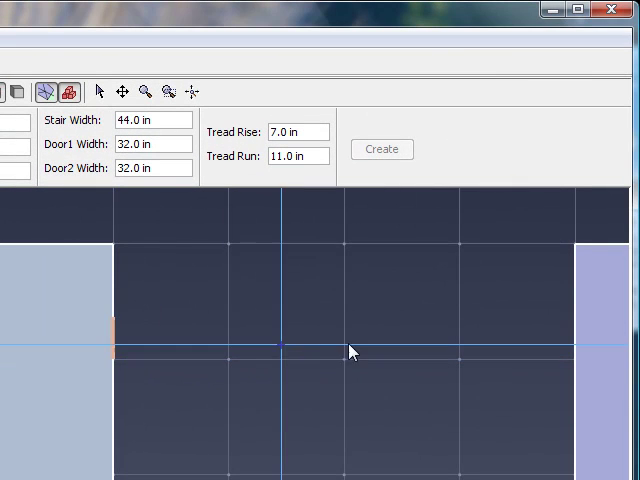
left_click(577, 341)
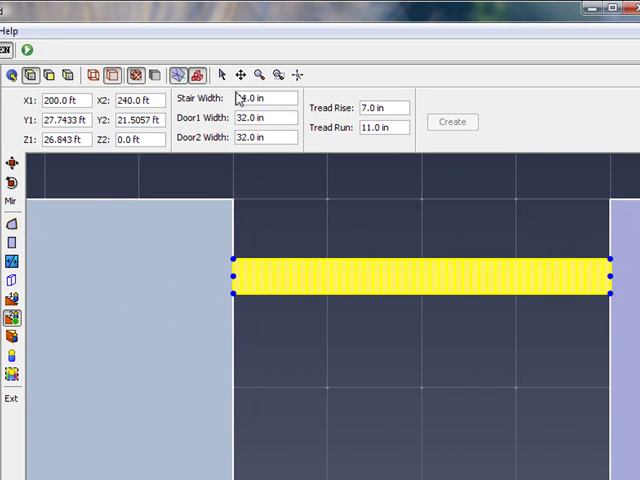
Rename the new stair from Stair01 to Stair Left
left_click(222, 76)
left_click_drag(100, 106, 58, 105)
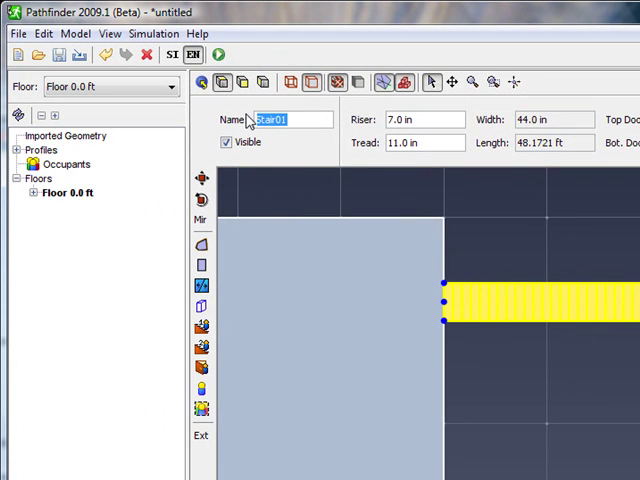
type("S")
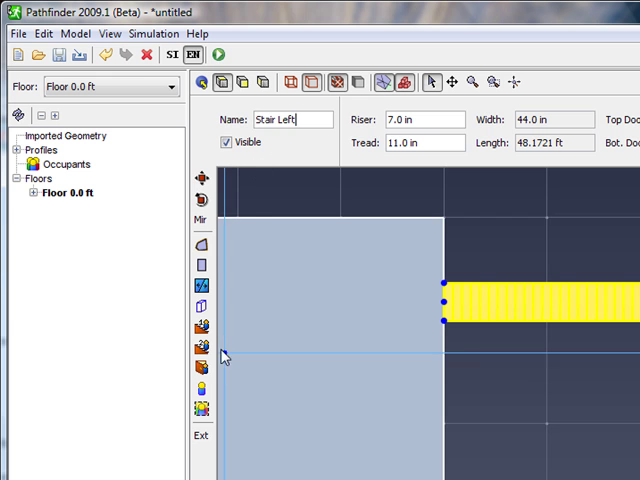
left_click(204, 348)
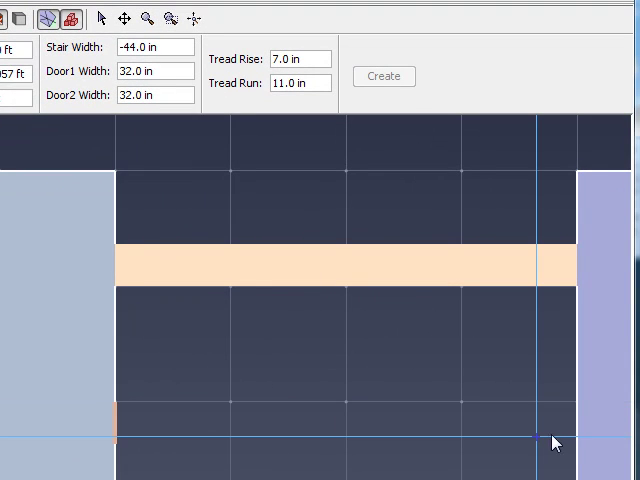
Create the second stair ending on the Landing edge and name it Stair Right
left_click(579, 428)
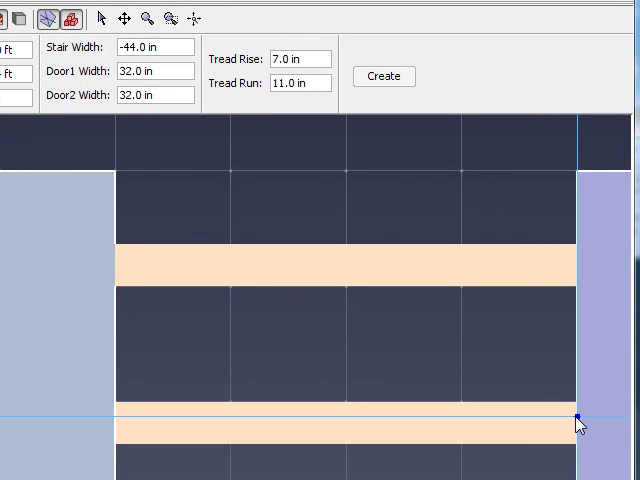
left_click(579, 424)
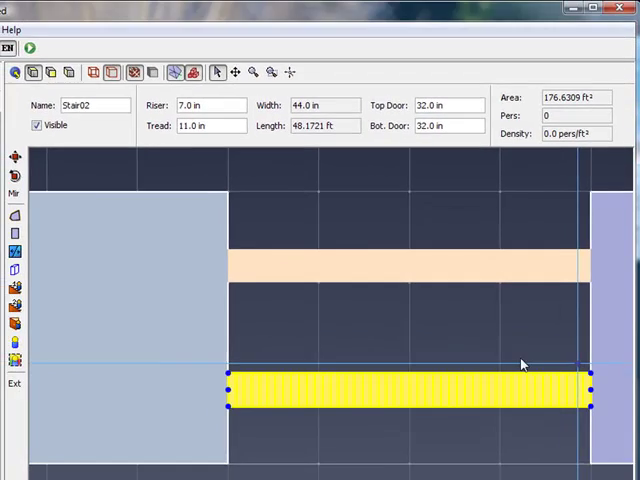
left_click_drag(99, 105, 50, 105)
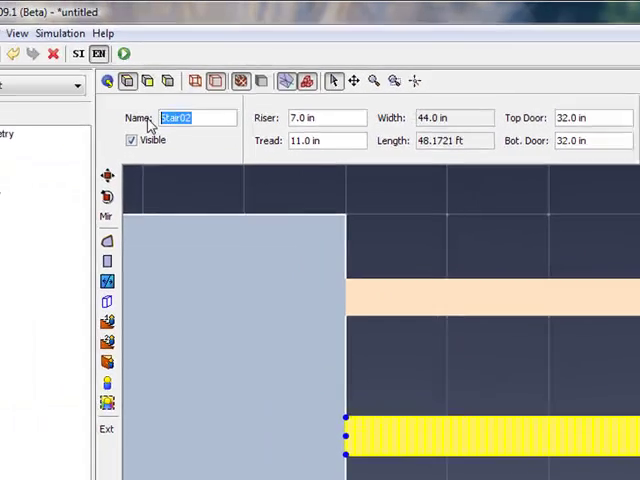
type("Stair ")
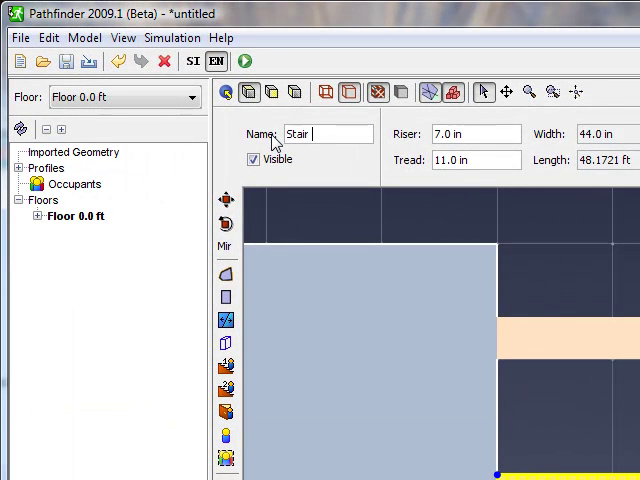
type("Right")
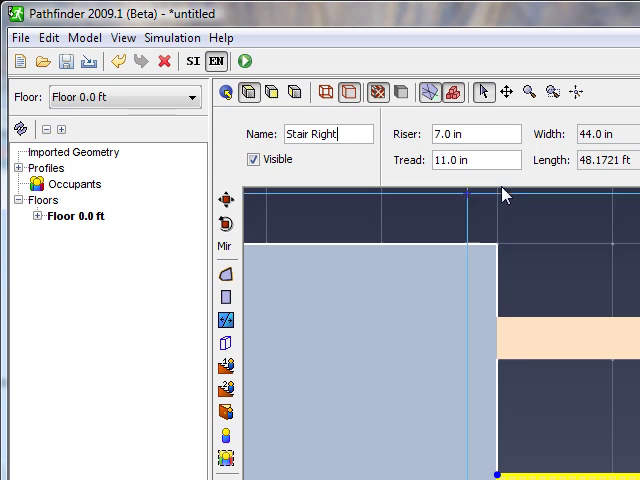
left_click(495, 155)
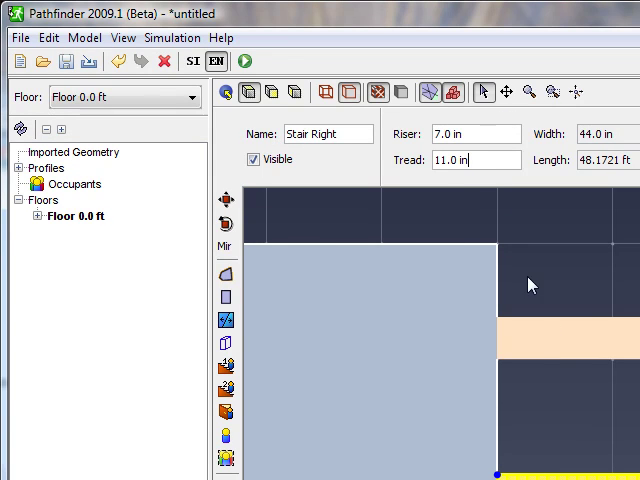
Fit the model in perspective view and orbit to an oblique angle showing the lower landing
left_click(576, 93)
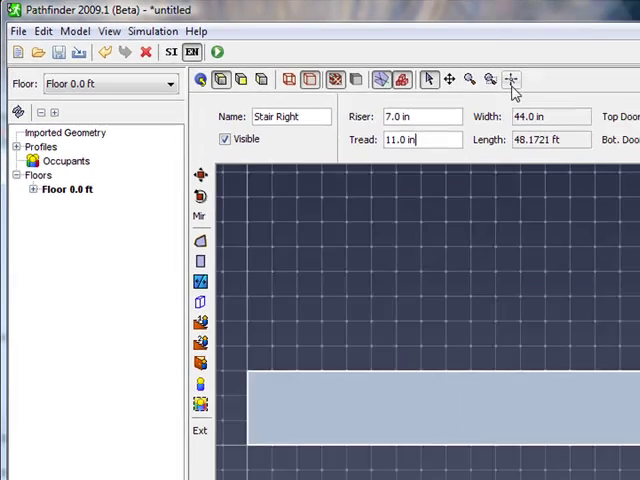
left_click(176, 68)
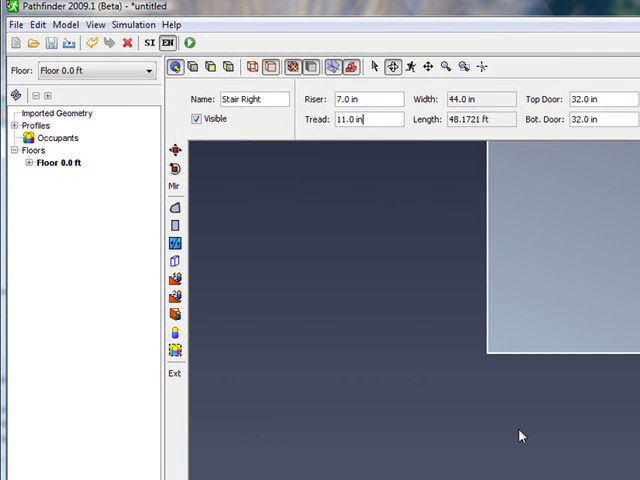
left_click(482, 66)
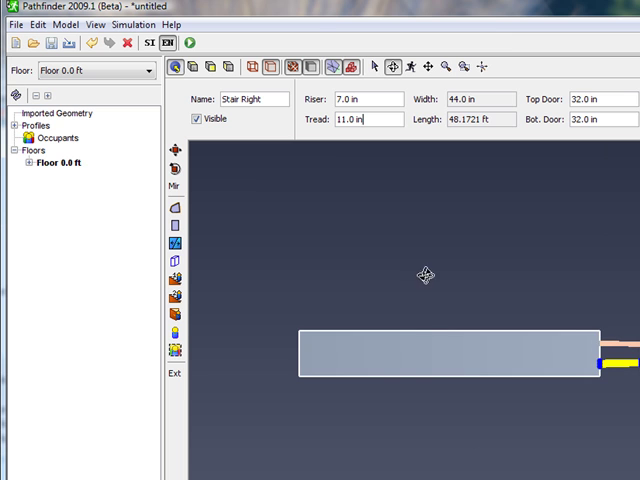
left_click_drag(425, 275, 406, 348)
left_click(455, 398)
left_click_drag(496, 366, 425, 360)
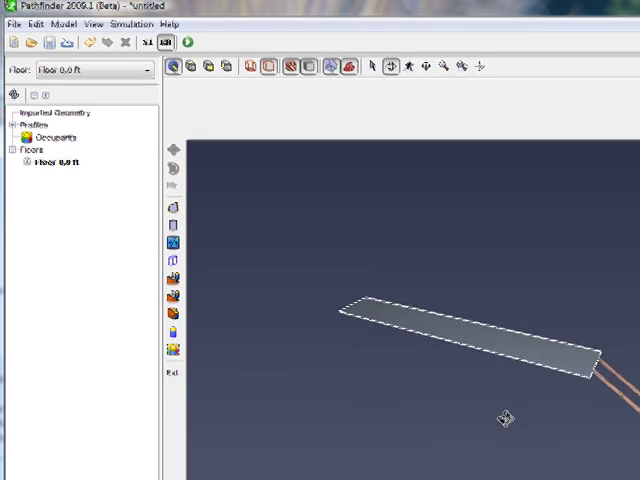
scroll(447, 367, "down", 1)
scroll(456, 404, "down", 2)
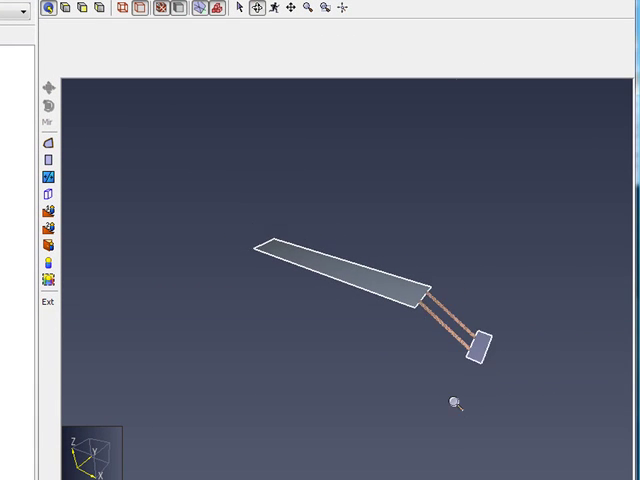
scroll(457, 410, "up", 5)
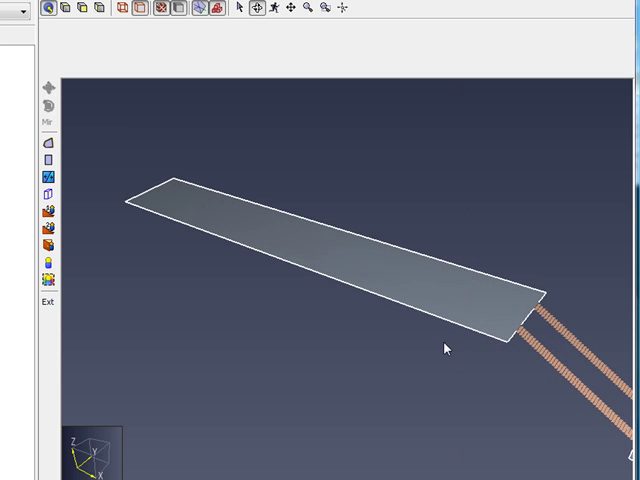
middle_click_drag(383, 304, 332, 272)
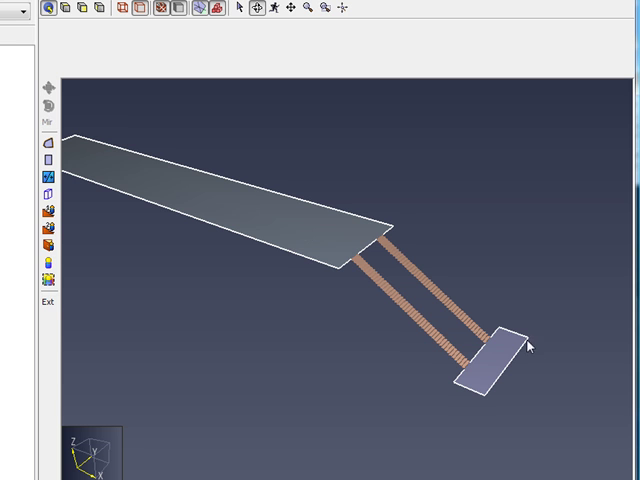
Place a door along the landing's outer edge and rename Door00 to Exit
left_click(49, 245)
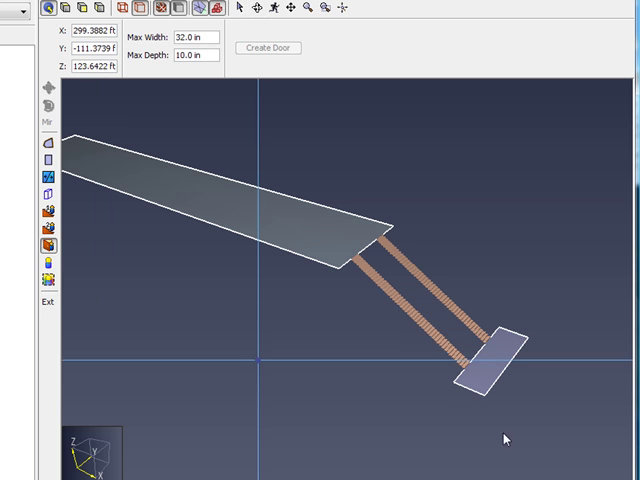
left_click(500, 374)
left_click(528, 339)
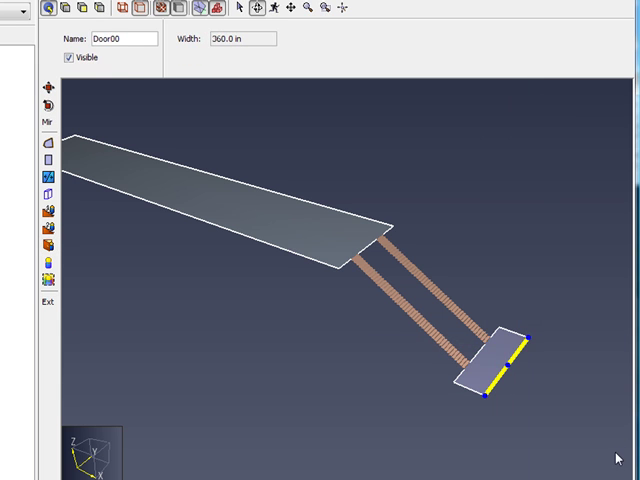
left_click_drag(142, 39, 89, 39)
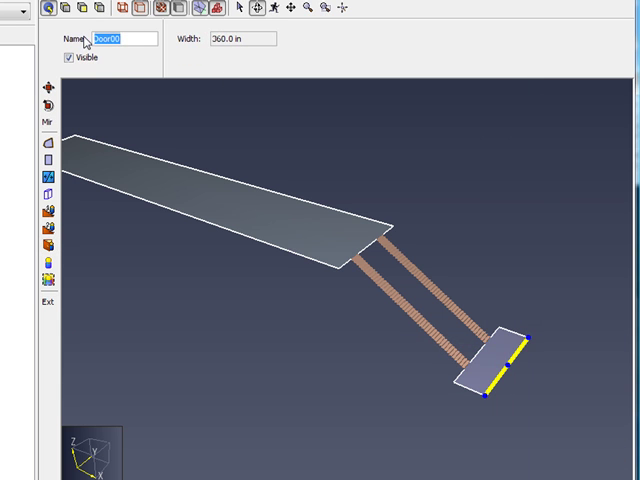
type("Exit")
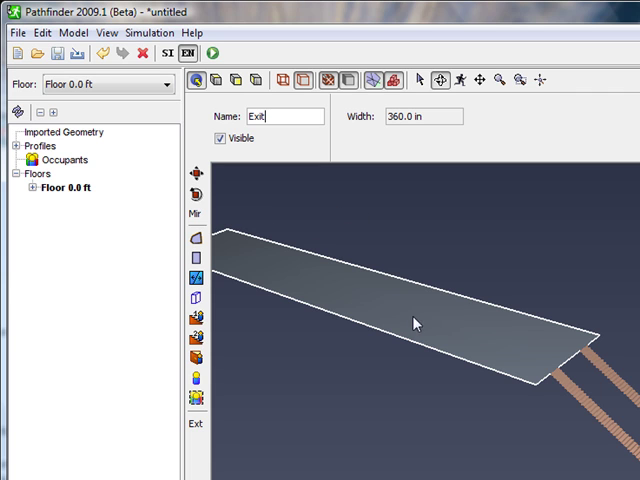
Check the raised room in plan and 3D views, then select it for adding occupants
left_click(216, 80)
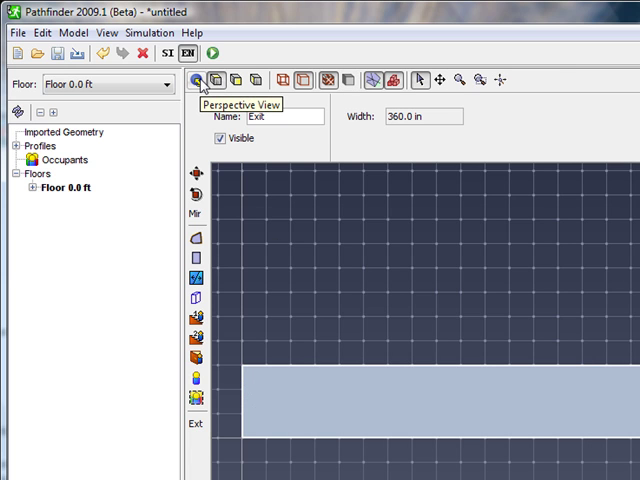
left_click(198, 81)
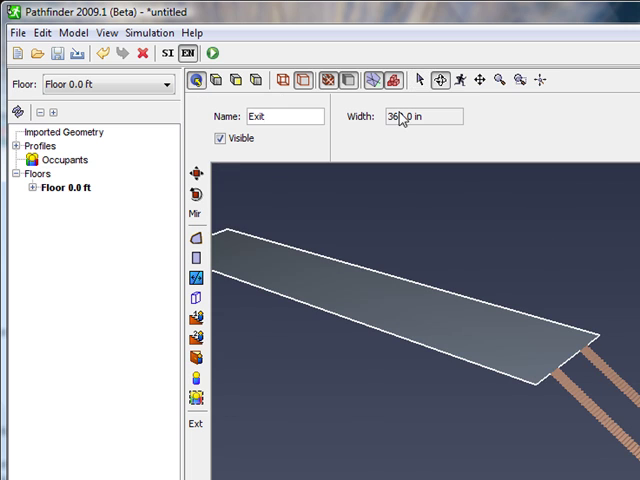
left_click(419, 80)
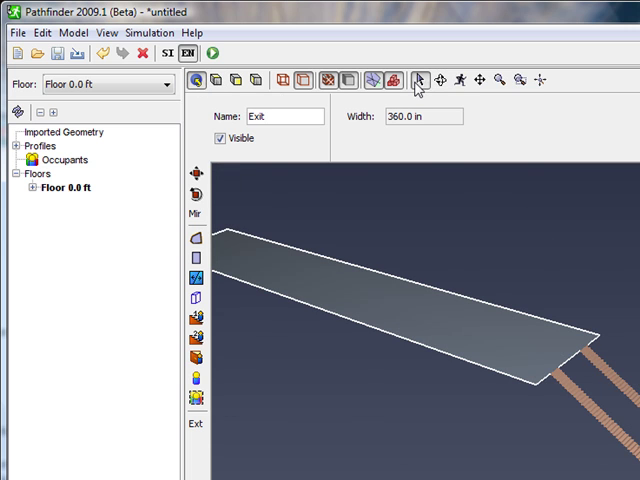
left_click(415, 317)
right_click(415, 317)
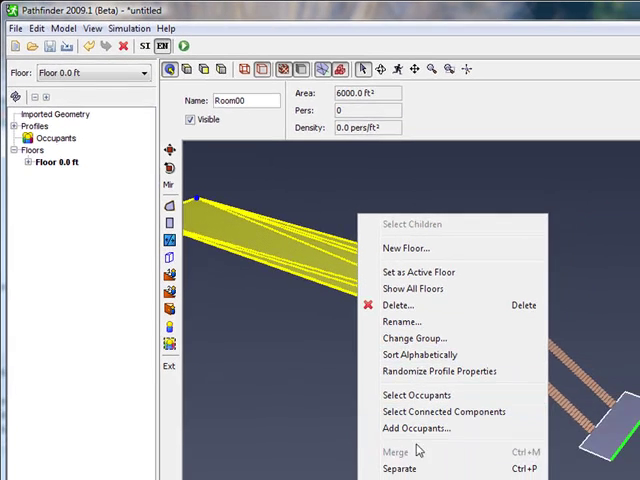
Add 300 randomly placed occupants to the raised room
left_click(418, 430)
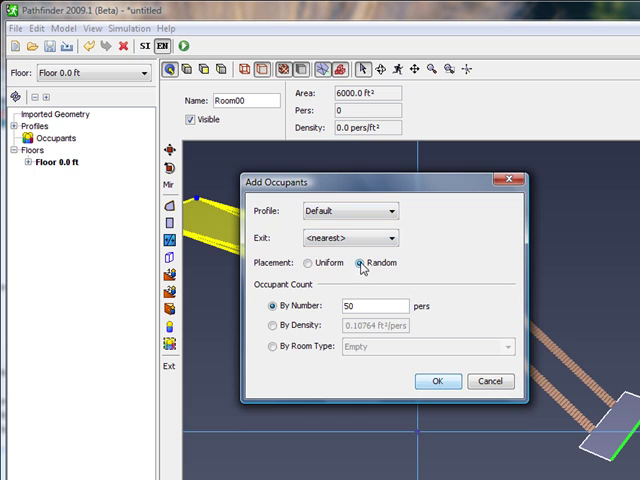
double_click(364, 305)
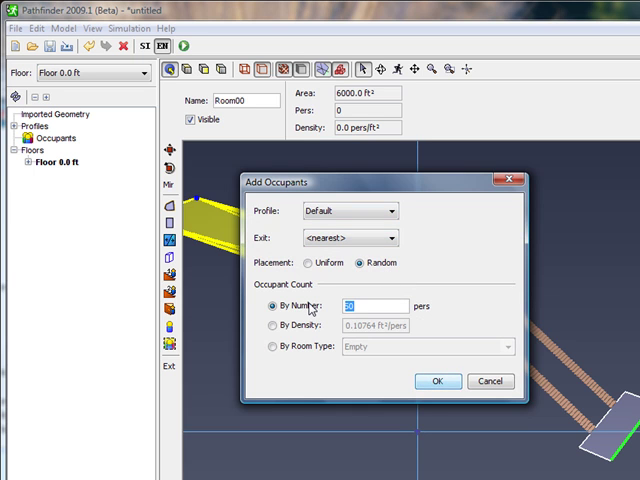
type("300")
left_click(443, 384)
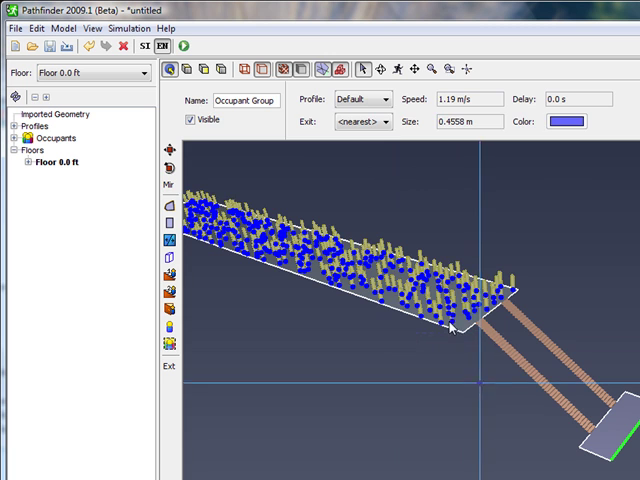
Orbit the 3D view to inspect the crowded room with its two stairs
left_click(430, 230)
left_click(380, 69)
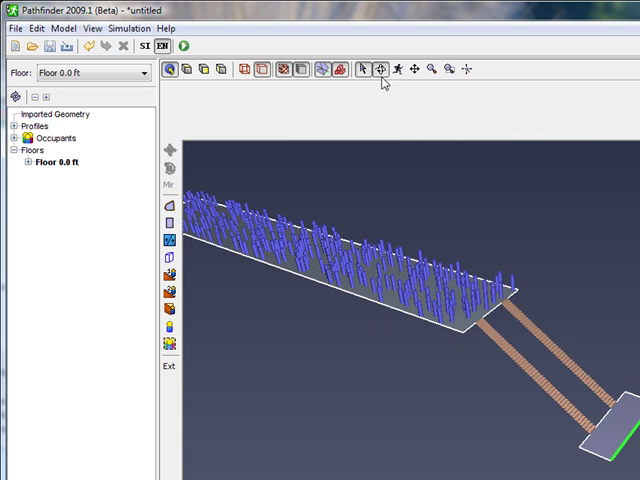
mouse_move(423, 271)
left_mouse_down()
mouse_move(490, 301)
mouse_move(485, 299)
left_mouse_up()
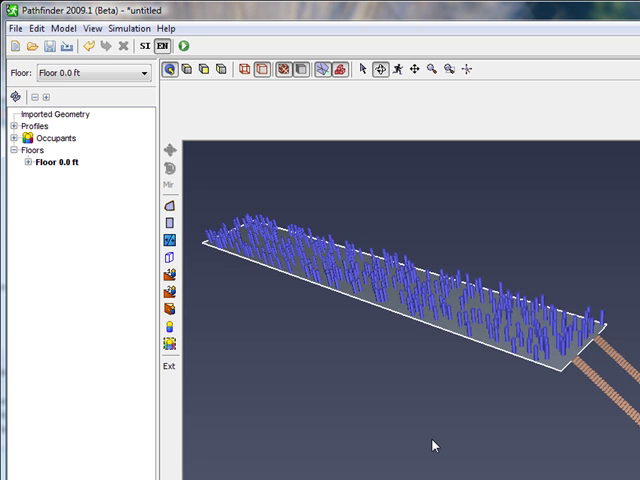
Set the simulation behavior mode to SFPE in the simulation parameters
left_click(128, 30)
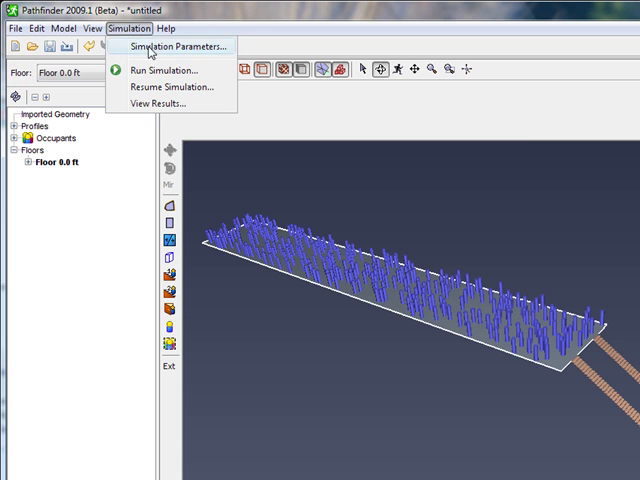
left_click(150, 47)
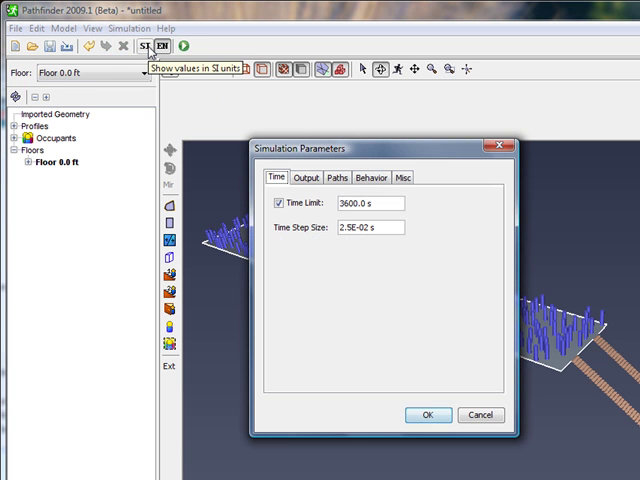
left_click(371, 178)
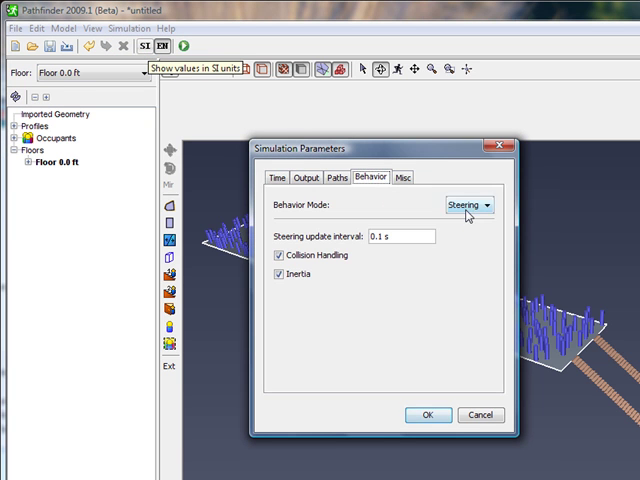
left_click(467, 205)
left_click(473, 233)
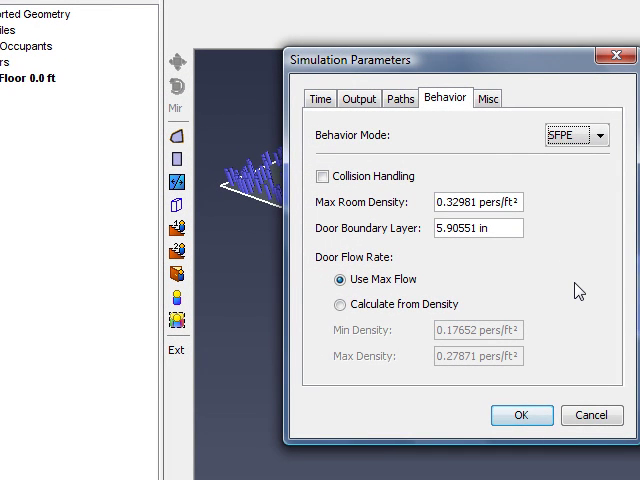
left_click(530, 418)
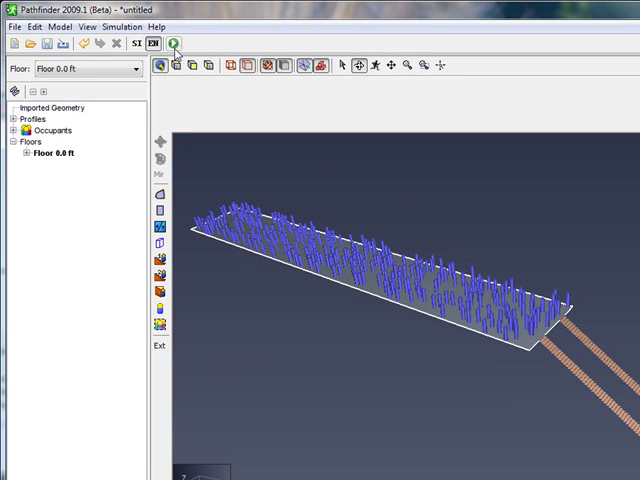
Save the model in the Pathfinder Examples folder and run the evacuation simulation
left_click(173, 44)
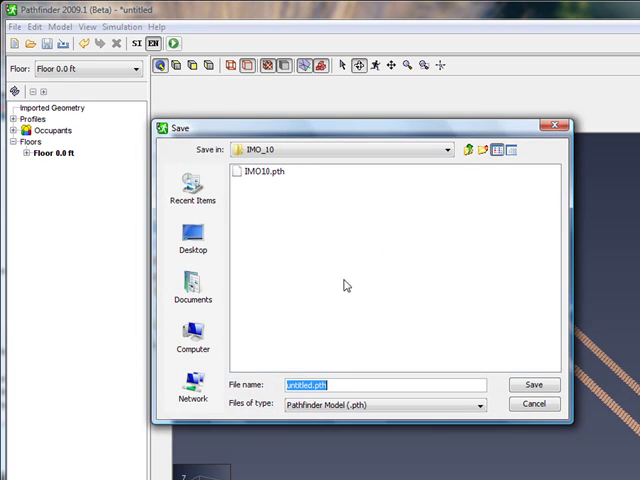
left_click(469, 151)
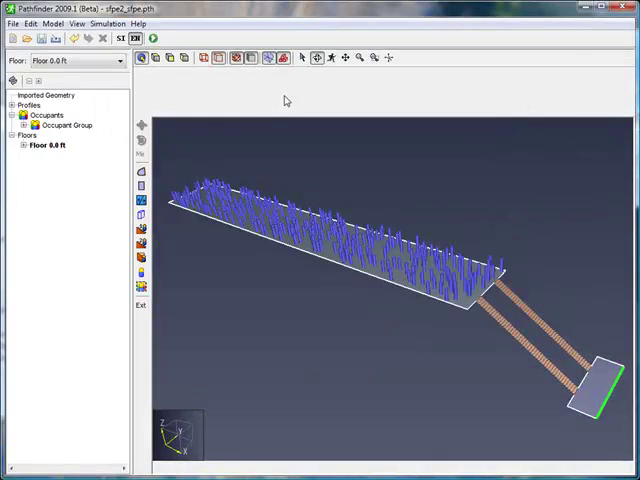
left_click(153, 38)
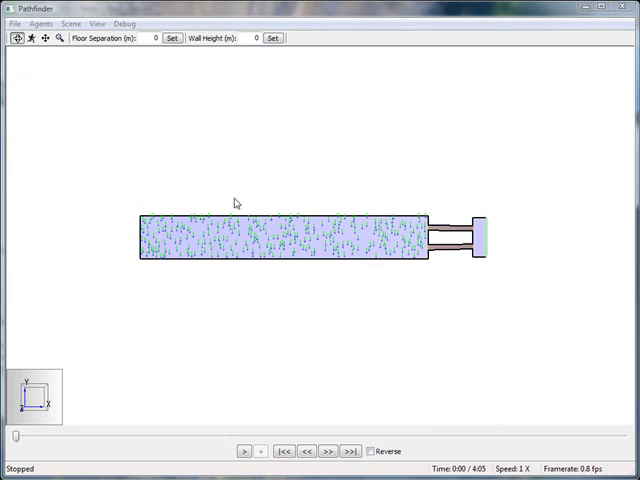
Tilt the results into a 3D view and draw the agents as people figures
mouse_move(249, 291)
left_mouse_down()
mouse_move(390, 376)
mouse_move(441, 307)
left_mouse_up()
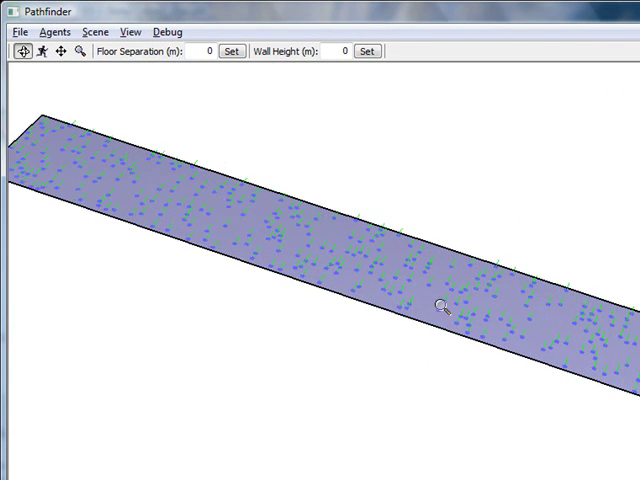
left_click(54, 34)
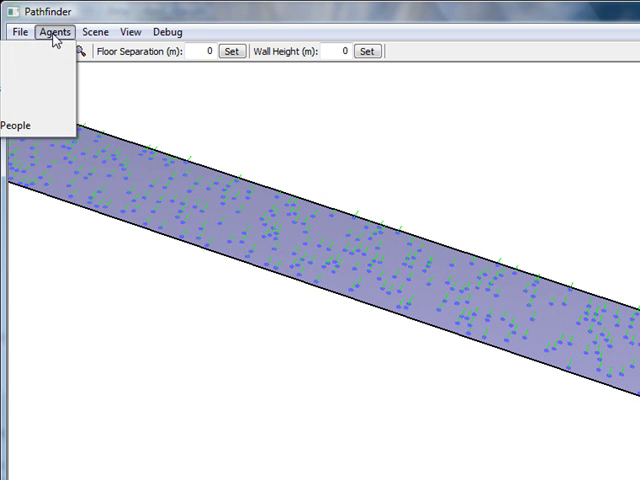
left_click(32, 126)
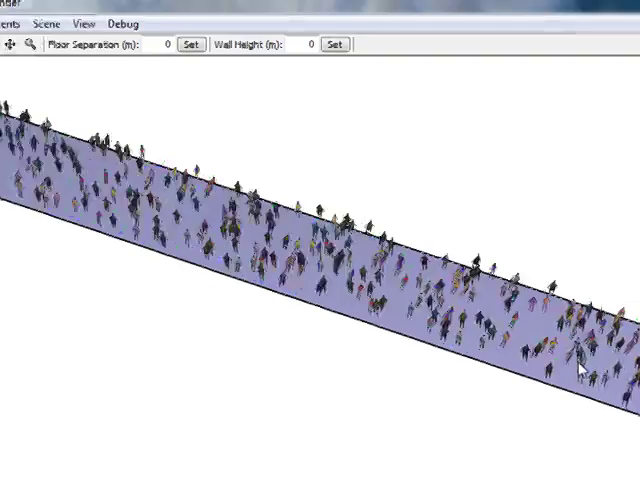
Adjust the view to reveal the stairs and exit, then start the evacuation playback
left_click_drag(411, 417, 366, 363)
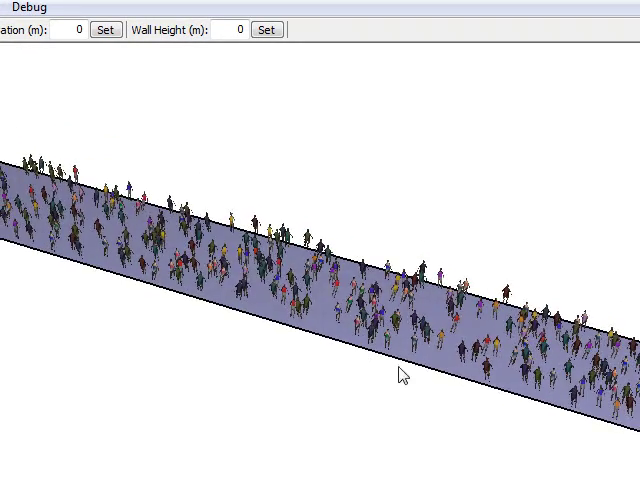
left_click_drag(243, 330, 553, 418)
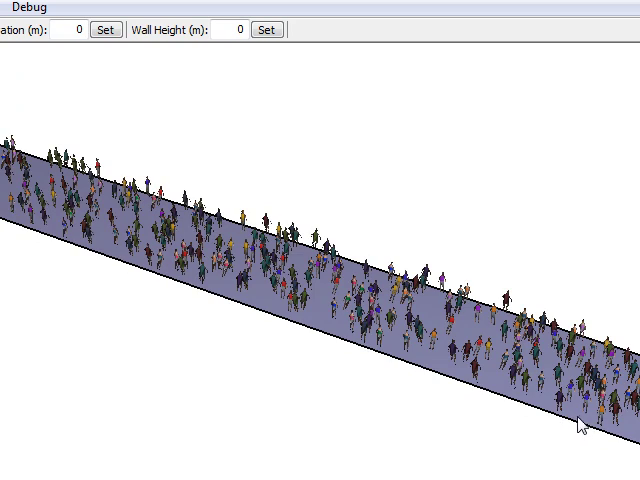
left_click_drag(580, 425, 465, 253)
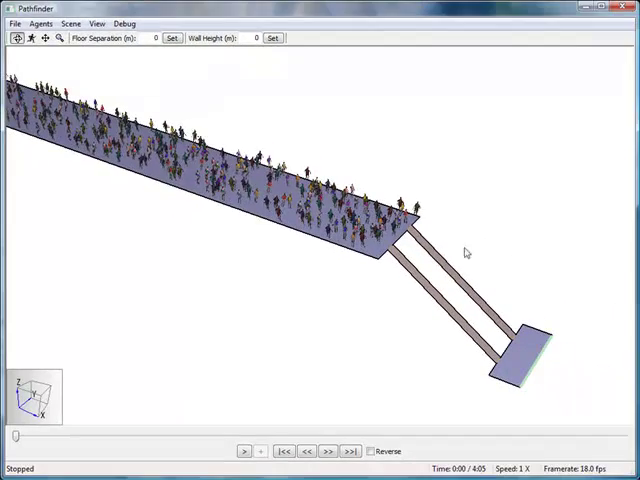
left_click(244, 452)
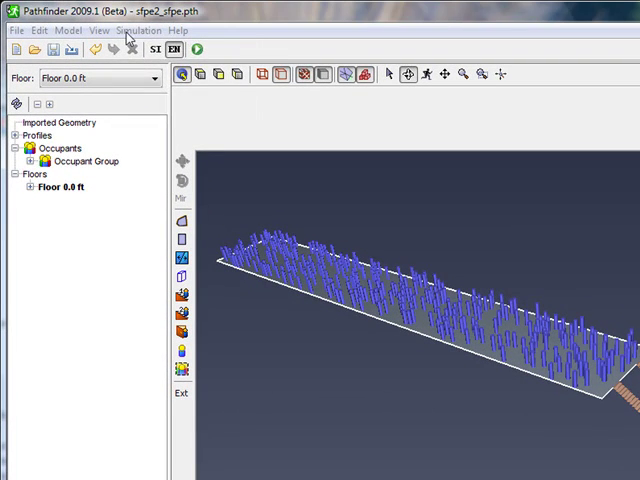
Enable collision handling for the SFPE behavior in the simulation parameters
left_click(135, 30)
left_click(150, 49)
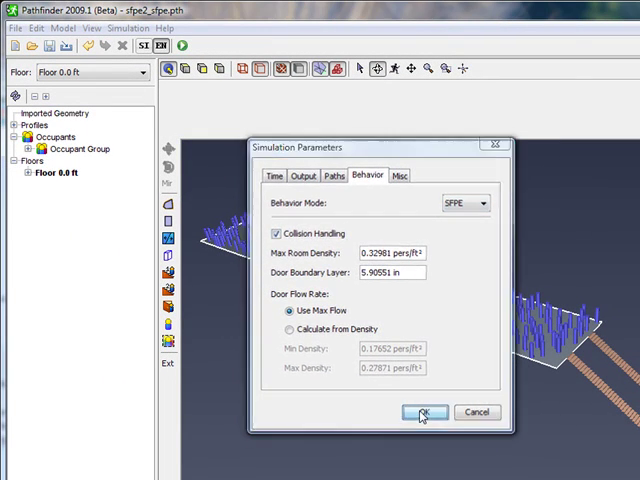
left_click(423, 414)
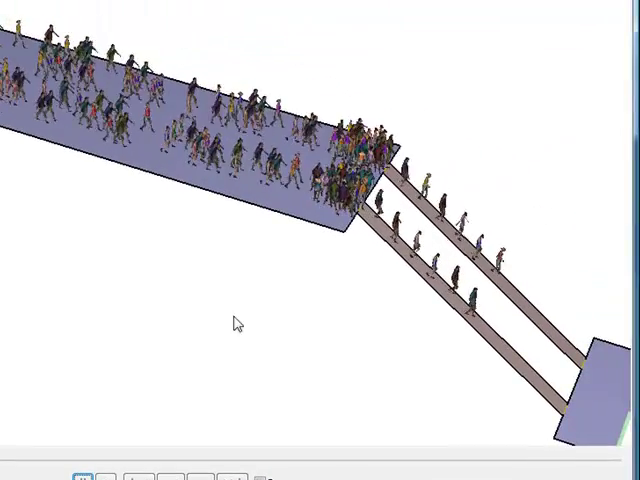
scroll(287, 254, "down", 3)
scroll(290, 353, "up", 3)
scroll(279, 137, "up", 2)
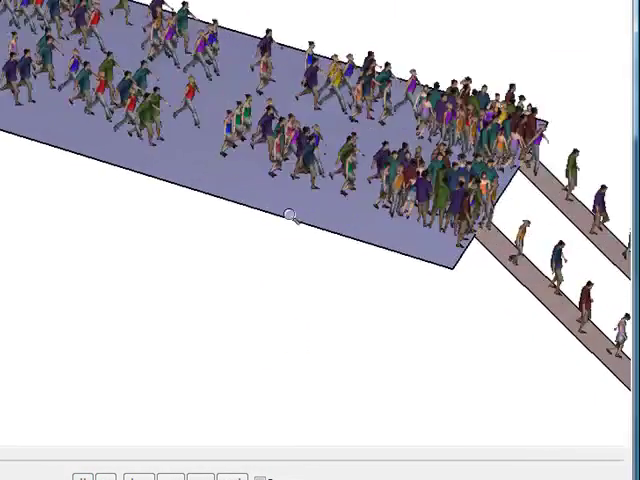
scroll(290, 214, "up", 2)
scroll(279, 328, "up", 1)
Pan the replay so the stairways and bunched occupants fill the view
middle_click_drag(367, 296, 201, 279)
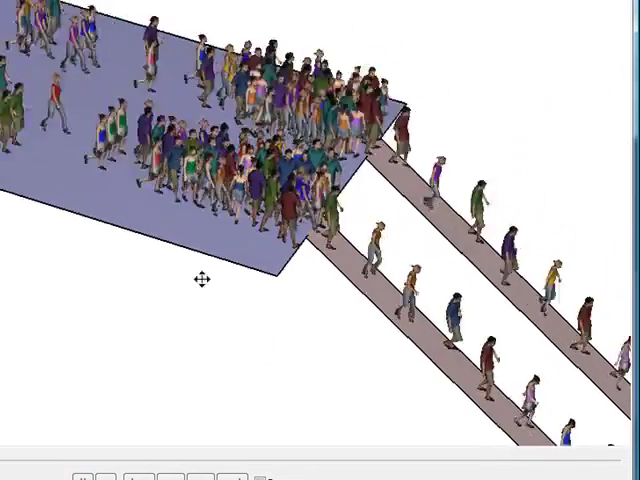
scroll(239, 291, "up", 1)
scroll(246, 327, "up", 2)
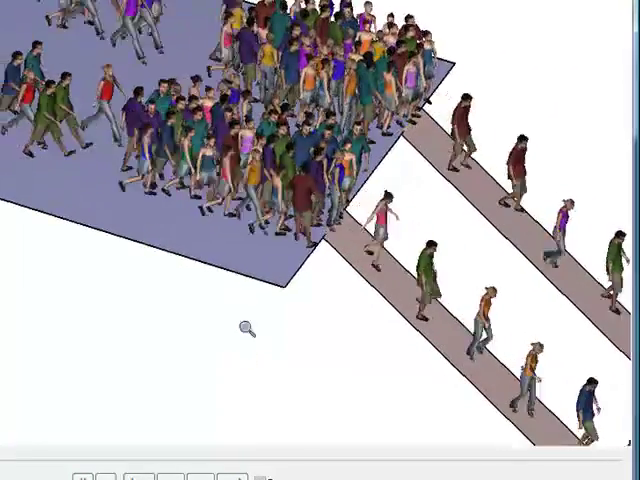
scroll(260, 298, "up", 2)
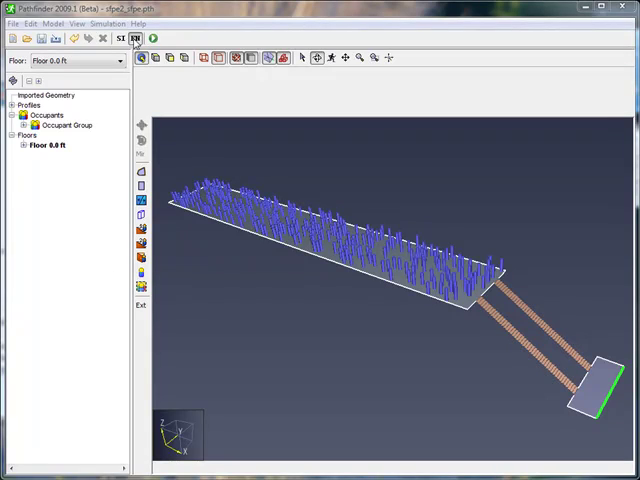
Switch the behavior mode to Steering, keeping collision handling and inertia on
left_click(117, 25)
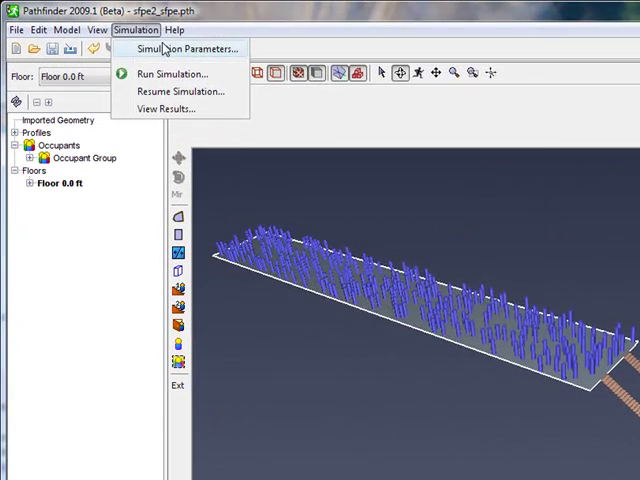
left_click(128, 38)
left_click(511, 217)
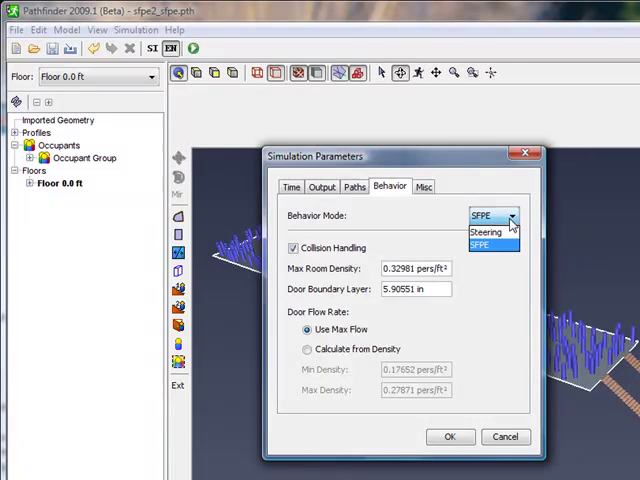
left_click(503, 233)
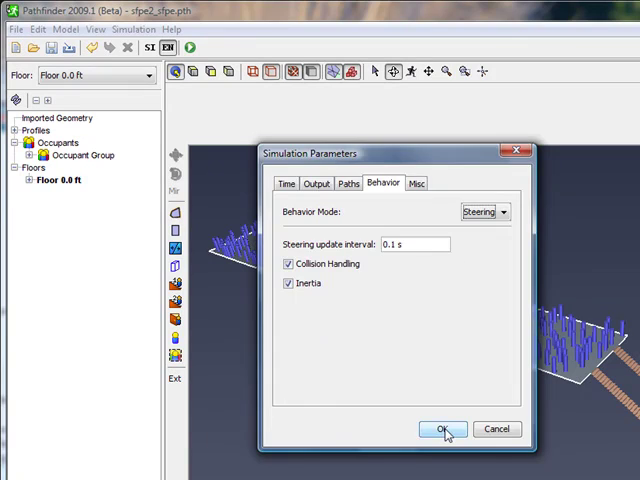
left_click(444, 430)
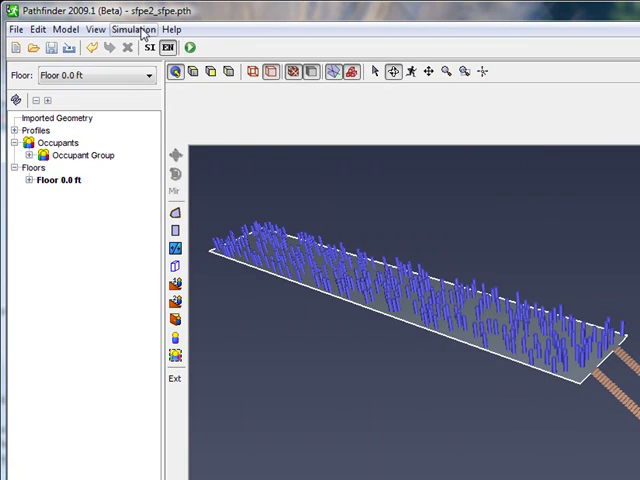
Run the Steering simulation and start playing its evacuation replay
left_click(188, 48)
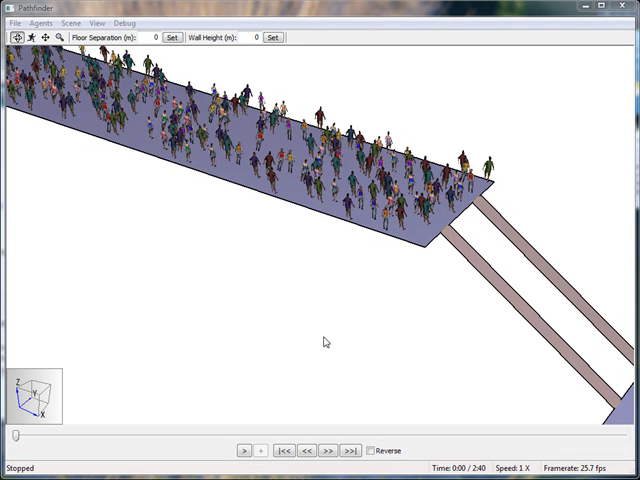
left_click(244, 451)
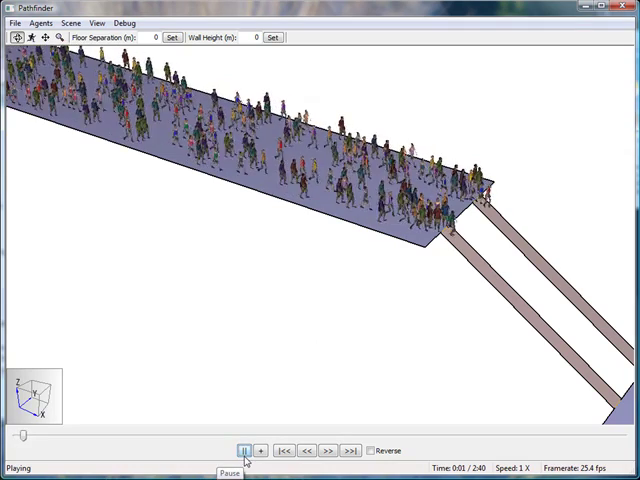